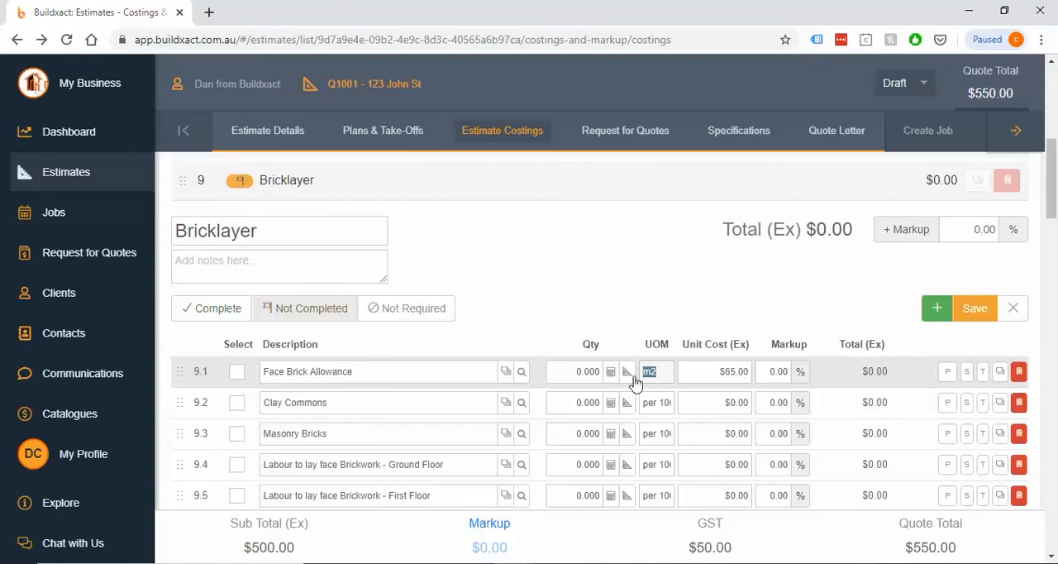
Open the take-off for the Face Brick Allowance item and switch the drawing to the Elevation plan
double_click(641, 371)
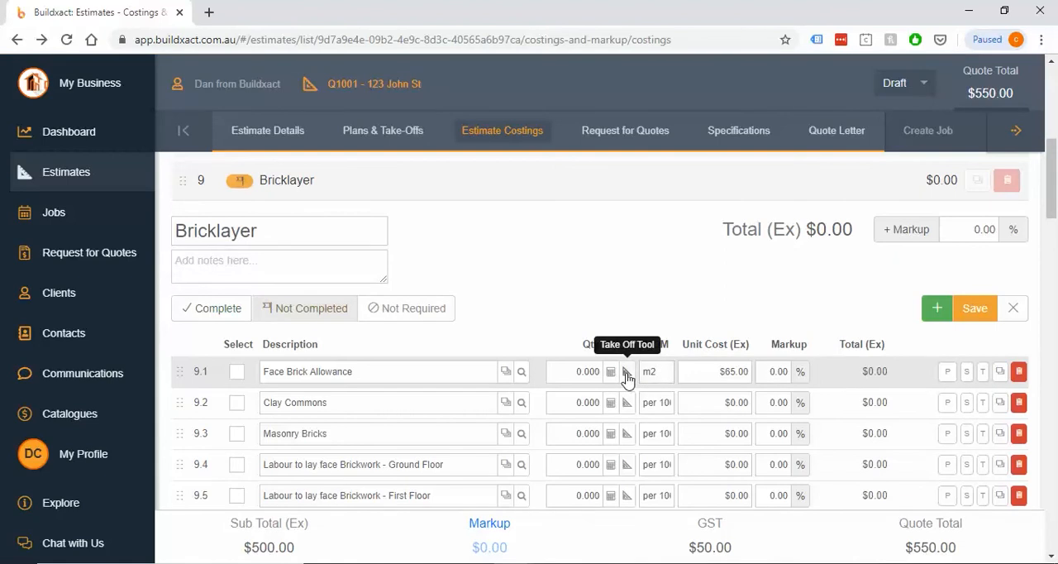
left_click(627, 373)
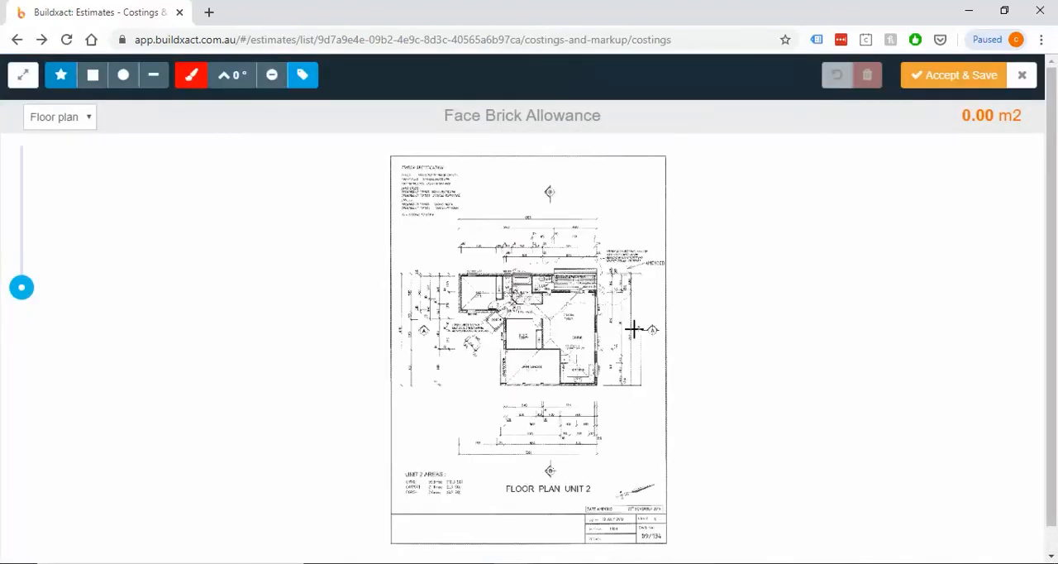
double_click(1008, 117)
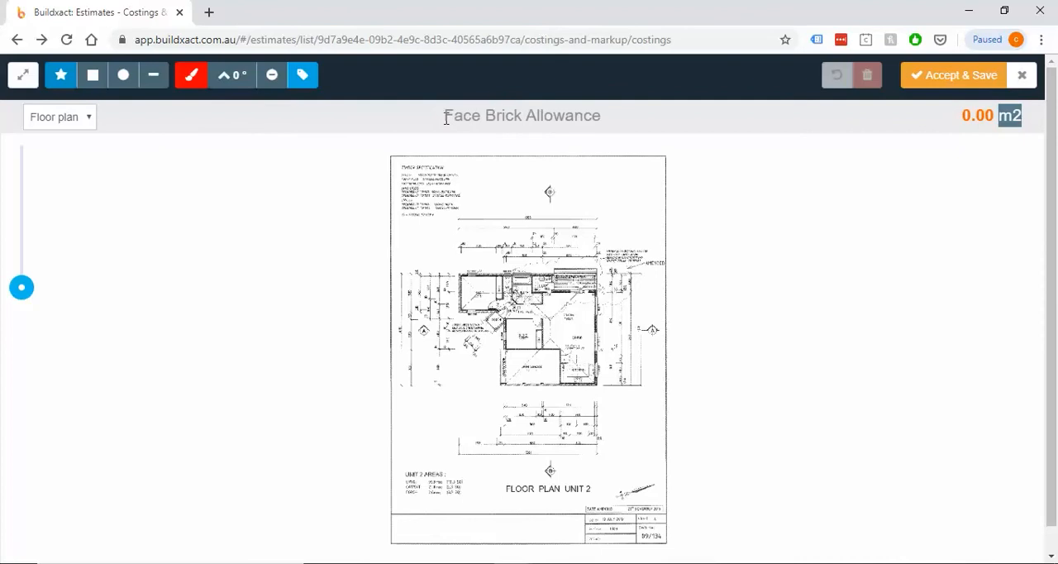
left_click(48, 121)
left_click(50, 153)
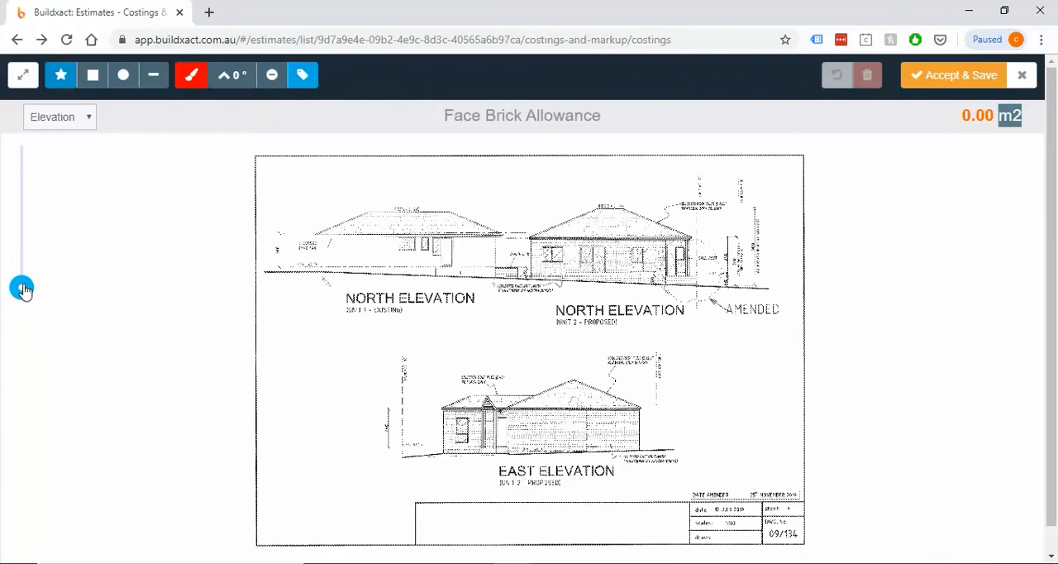
Trace the Unit 2 north elevation wall from eaves to ground line as a closed area of about 34.57 m2
left_click_drag(21, 288, 21, 253)
left_click_drag(641, 218, 442, 393)
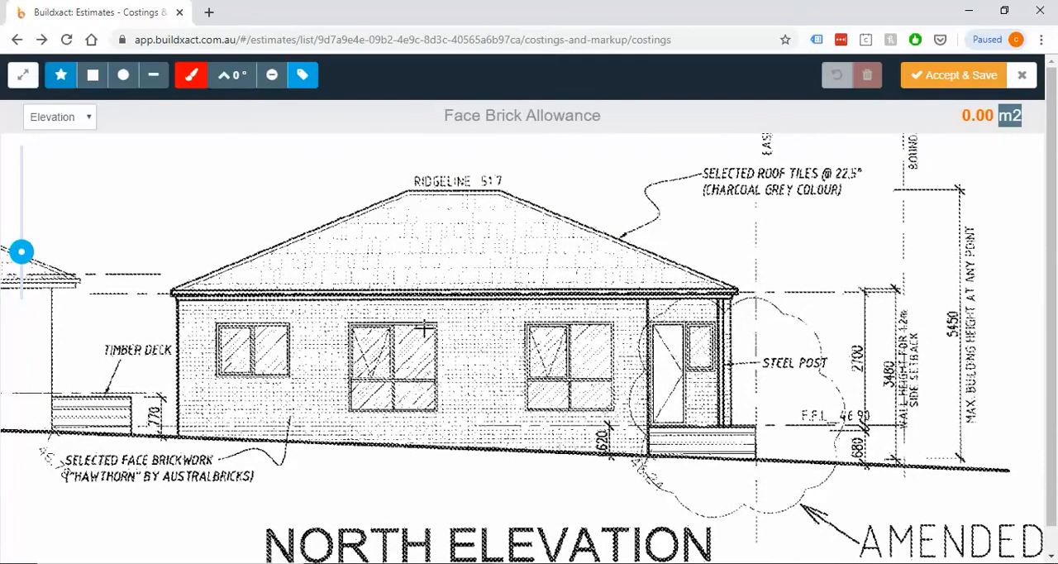
mouse_move(465, 312)
left_mouse_down()
mouse_move(385, 369)
mouse_move(474, 279)
left_mouse_up()
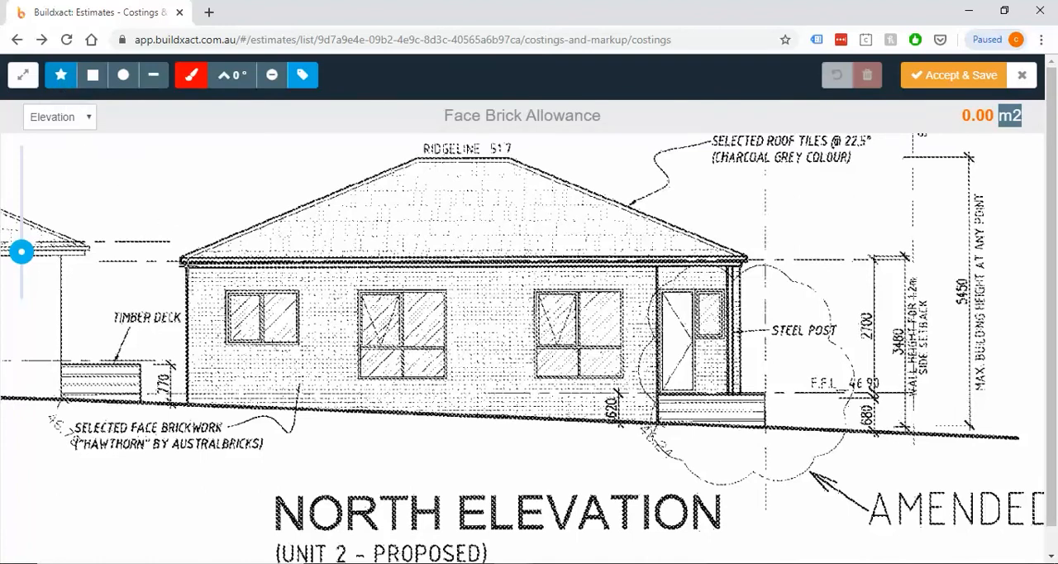
left_click(188, 265)
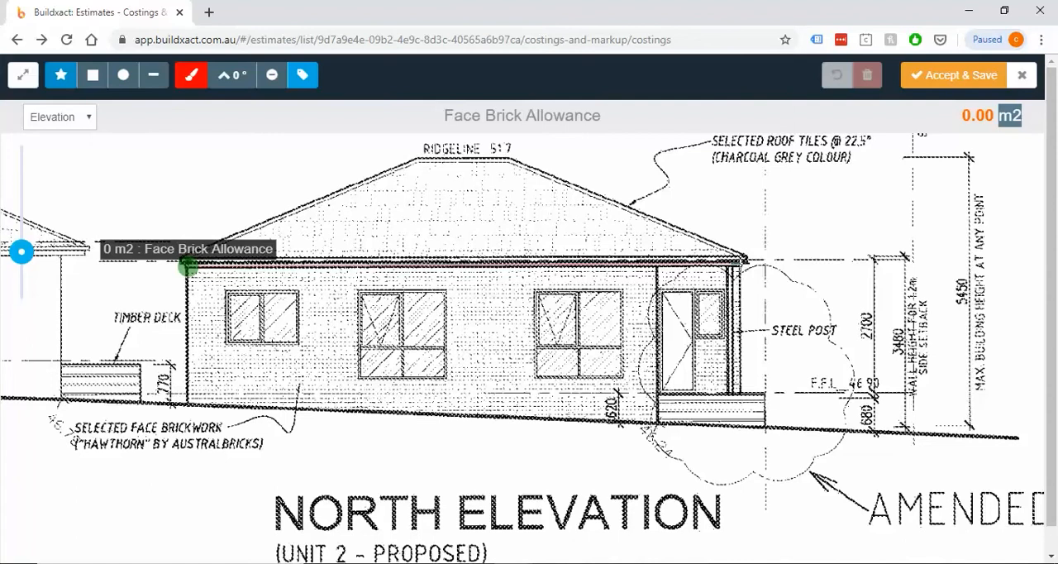
left_click(743, 262)
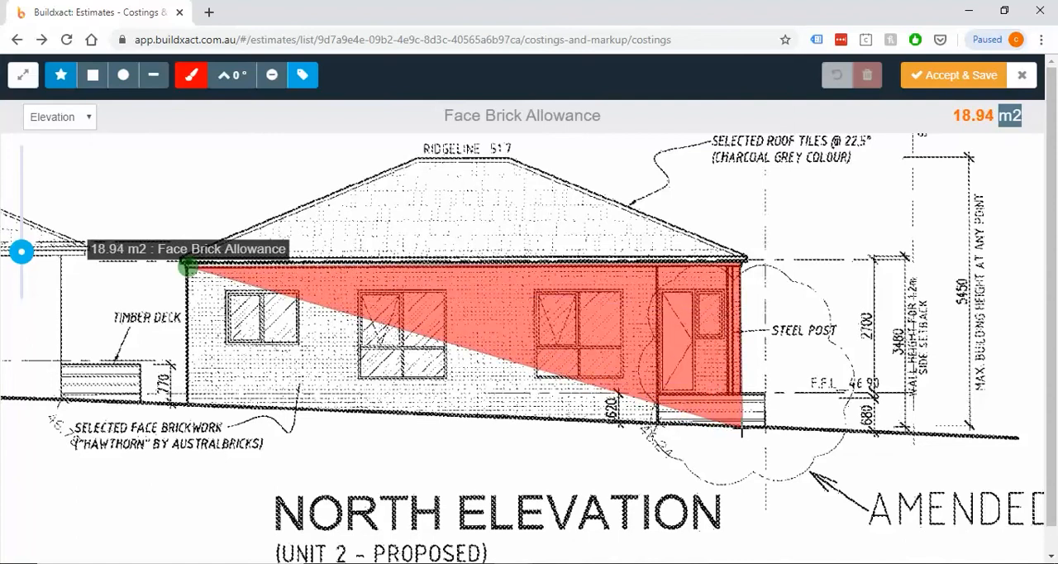
left_click(741, 427)
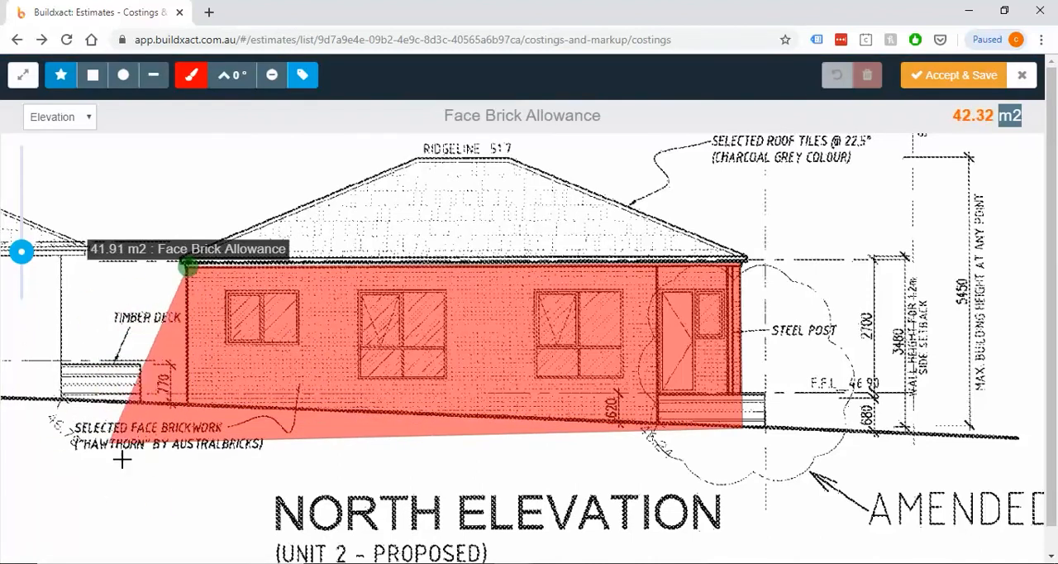
left_click(142, 441)
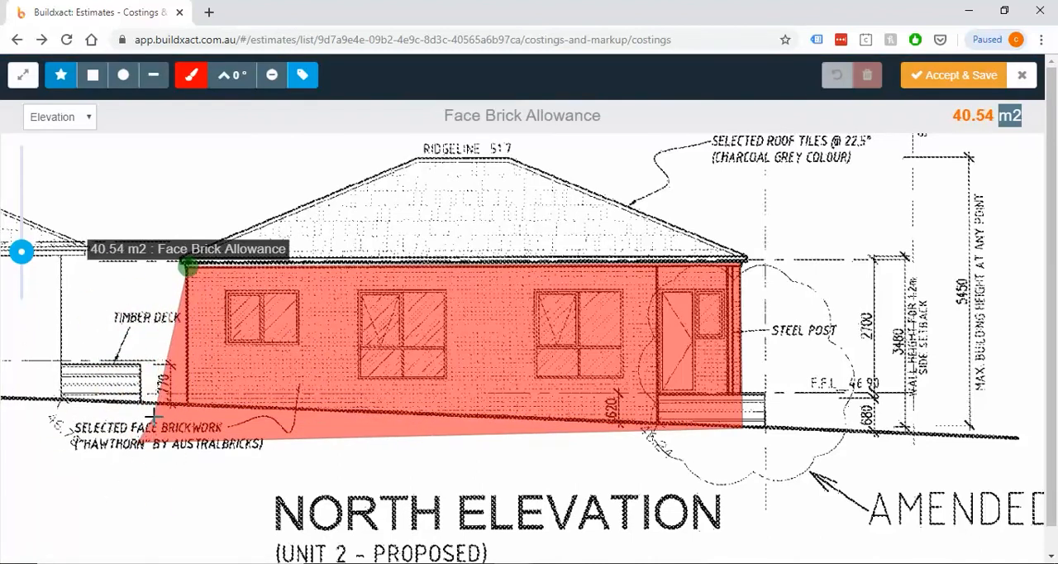
key("Escape")
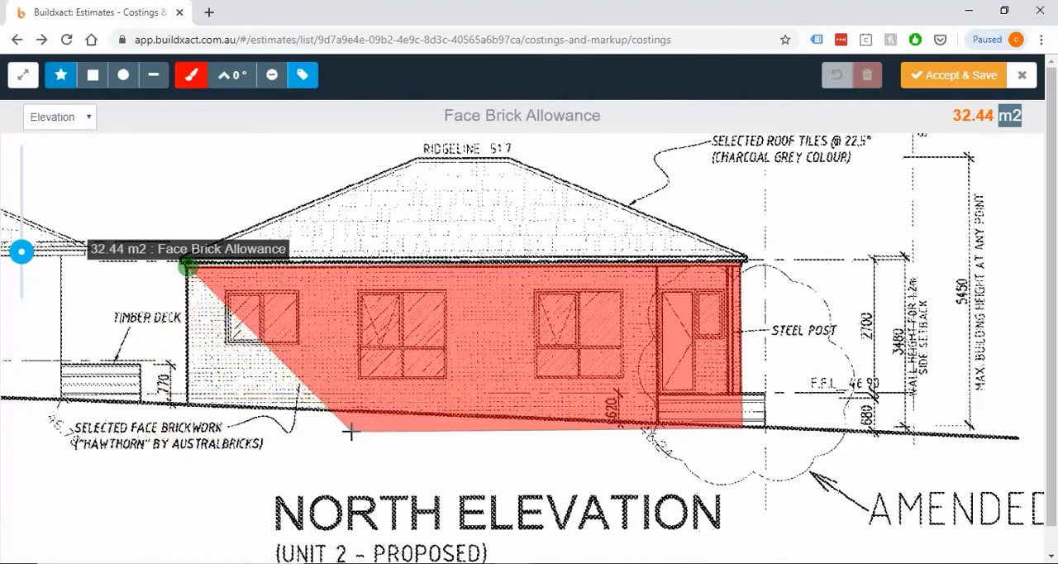
key("Escape")
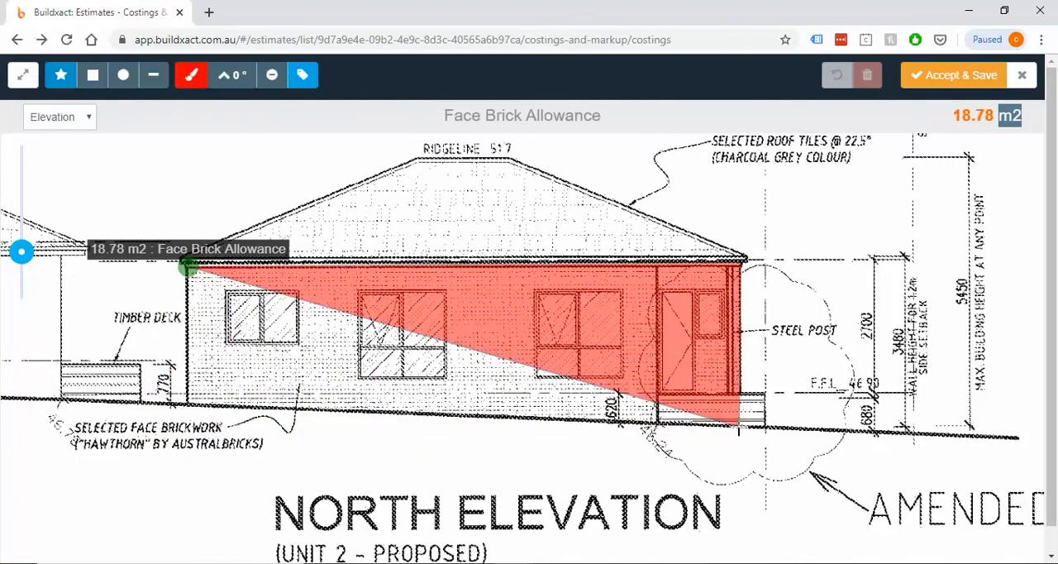
left_click(740, 426)
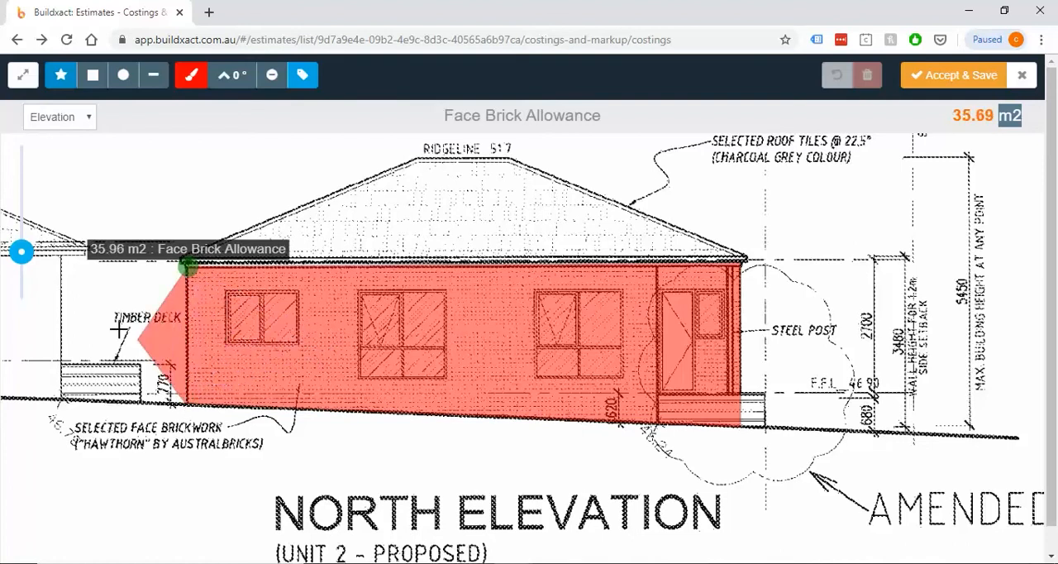
left_click(189, 266)
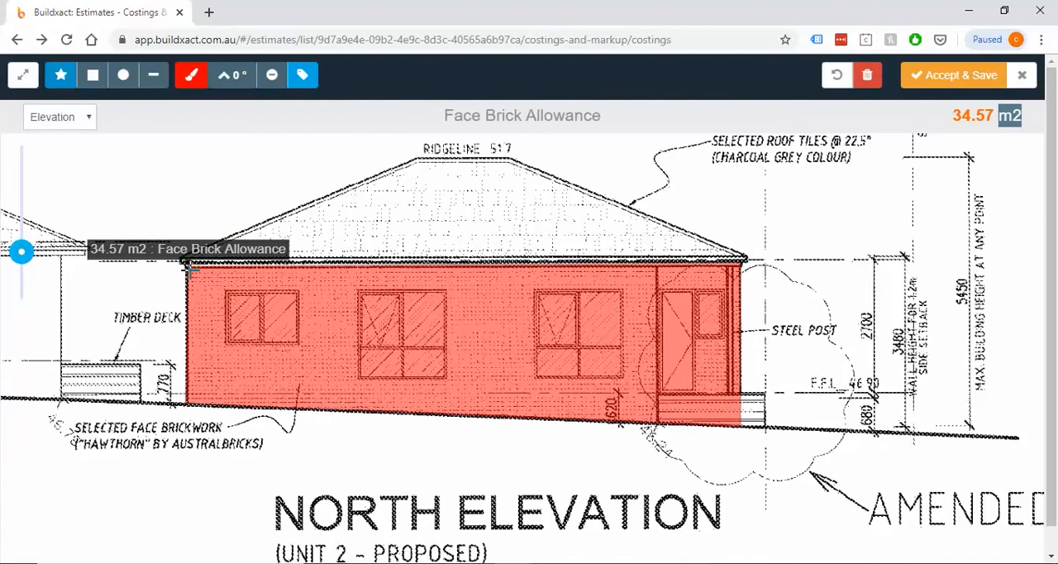
Trace the full wall face of the Unit 2 east elevation as a closed area of about 41.29 m2
left_click_drag(222, 310, 954, 348)
left_click_drag(376, 420, 215, 78)
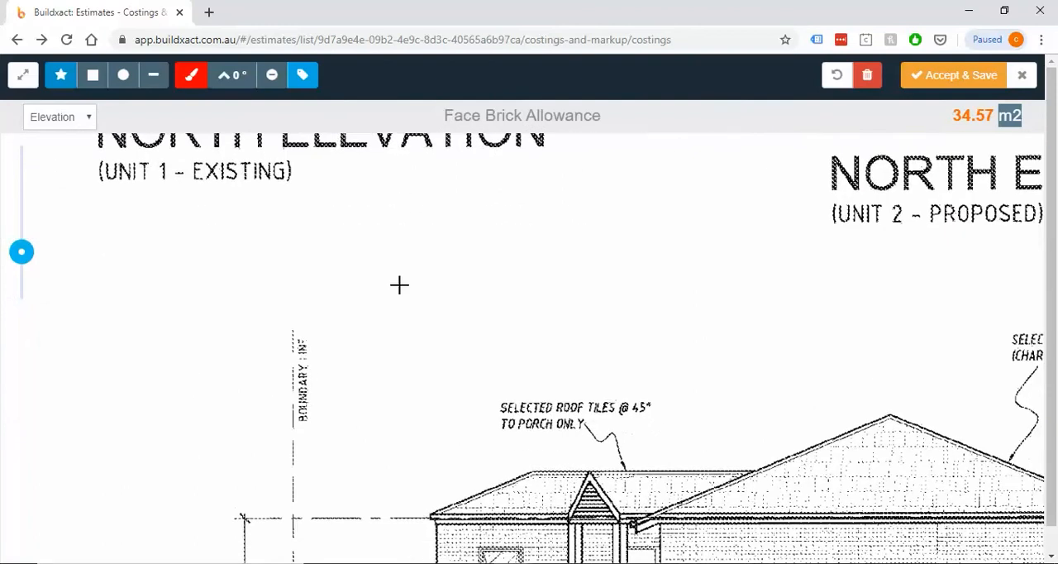
left_click_drag(635, 475, 438, 240)
left_click_drag(403, 384, 357, 311)
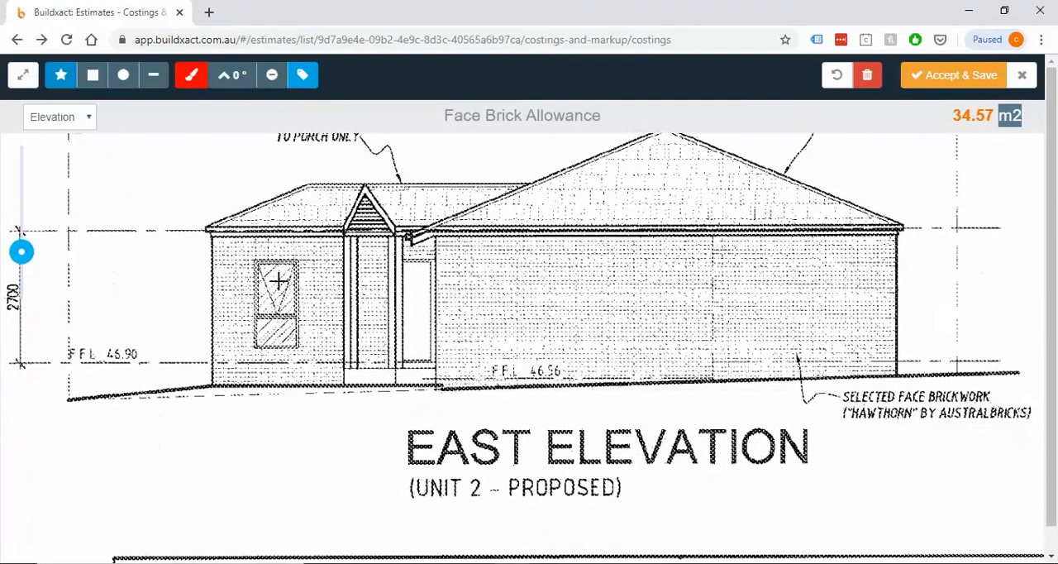
left_click(211, 236)
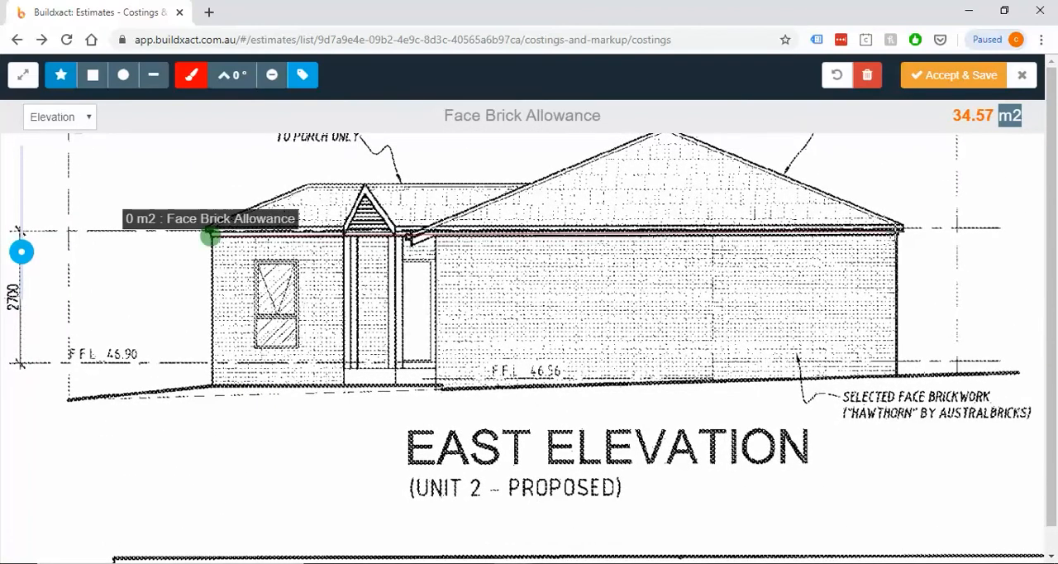
left_click(900, 234)
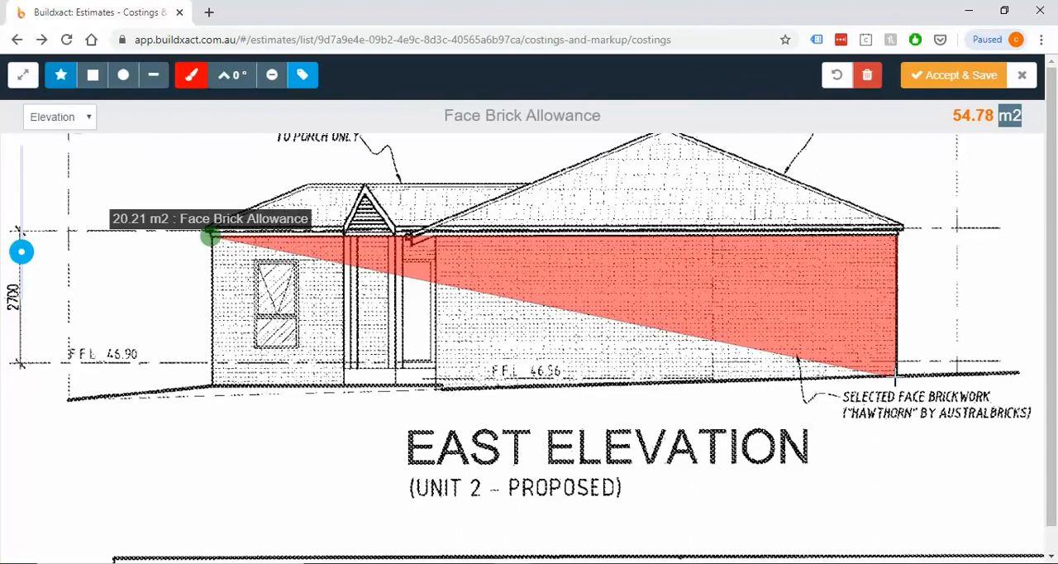
left_click(895, 374)
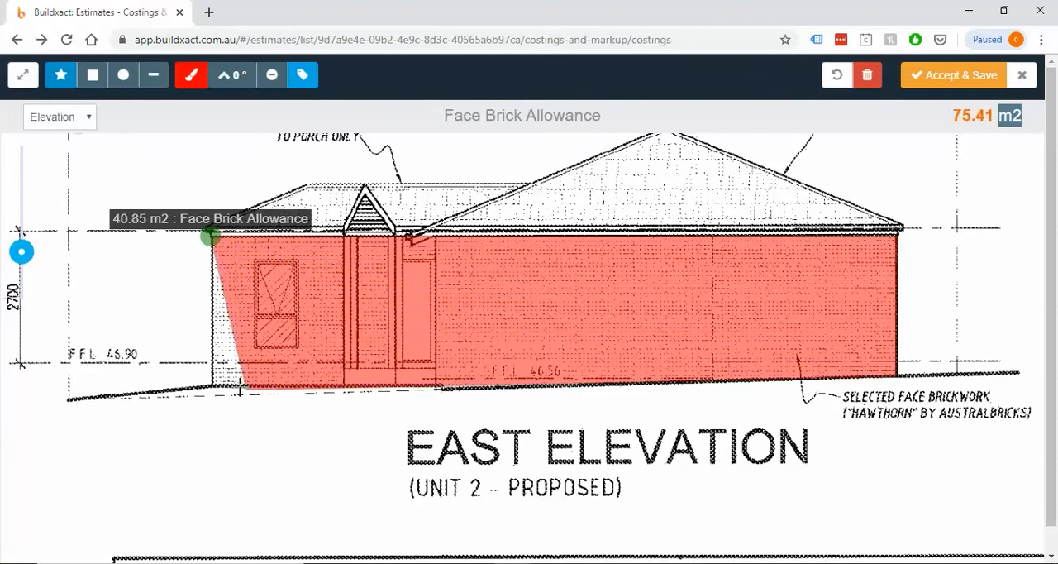
left_click(213, 385)
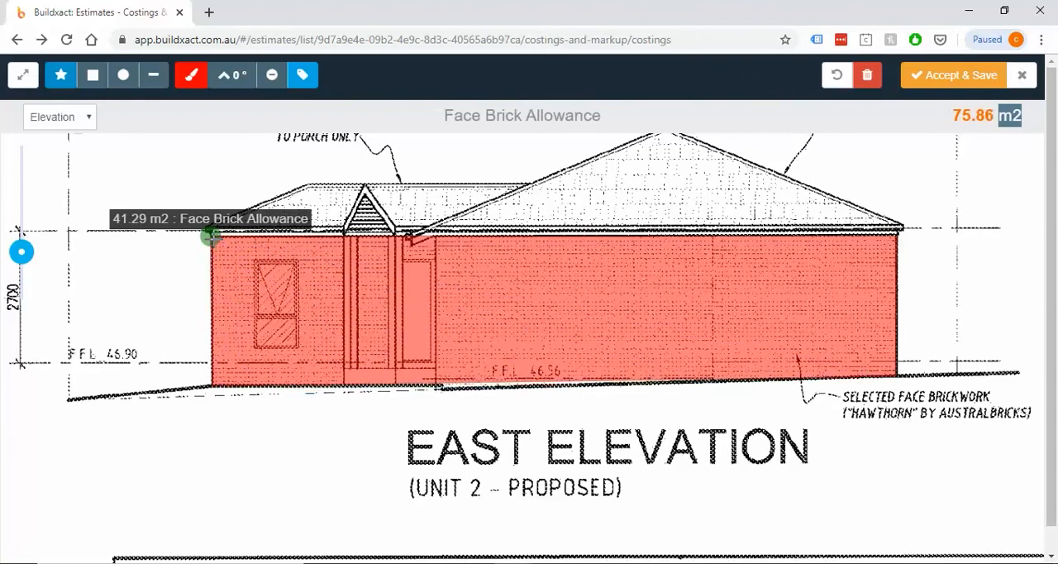
left_click(211, 236)
left_click_drag(950, 122, 1025, 122)
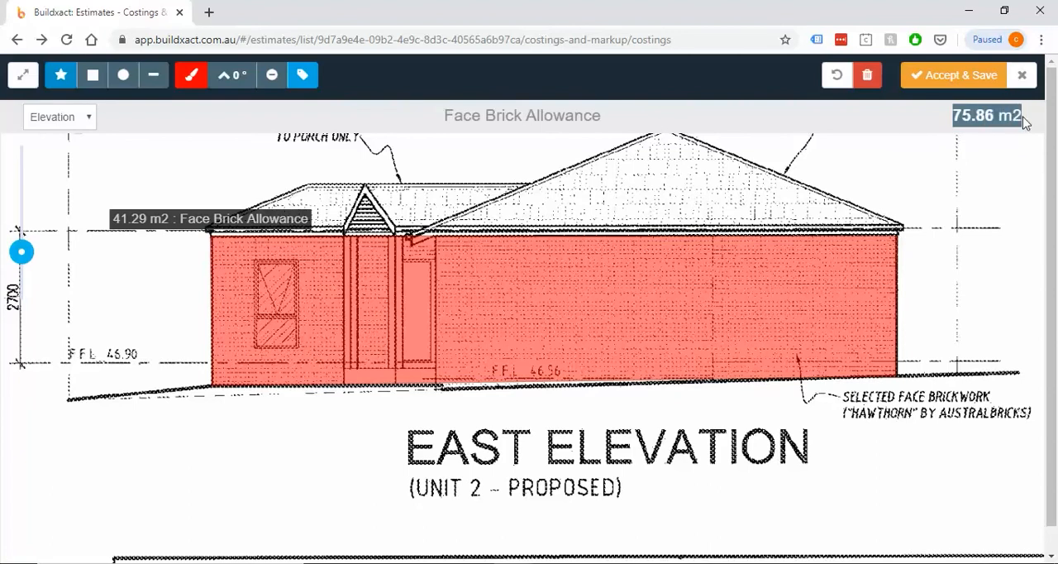
left_click(891, 124)
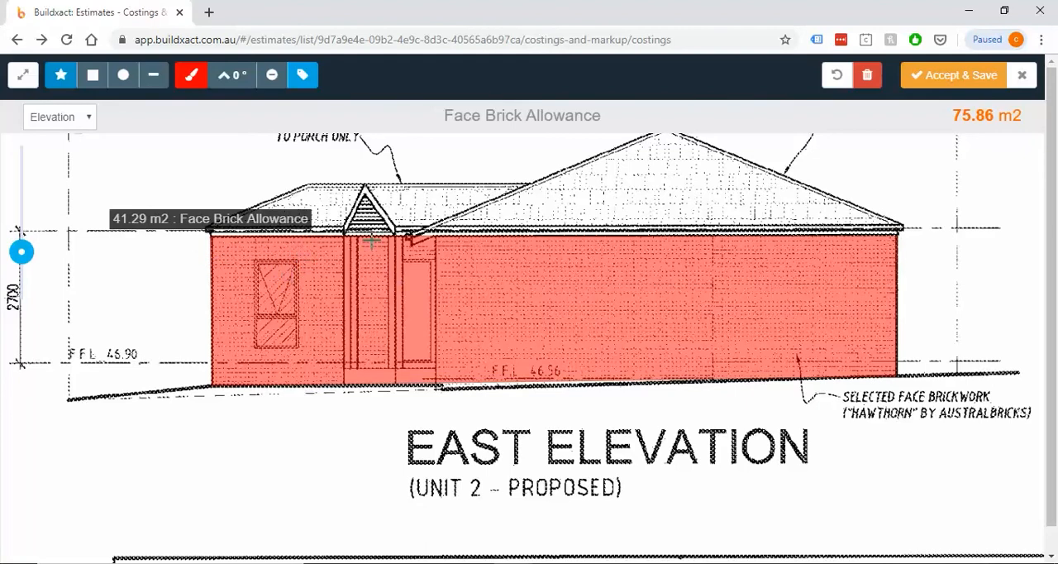
Deduct rectangles over the east elevation's window, about 1.5 m2, and door, about 1.33 m2, from the brick area
left_click(275, 82)
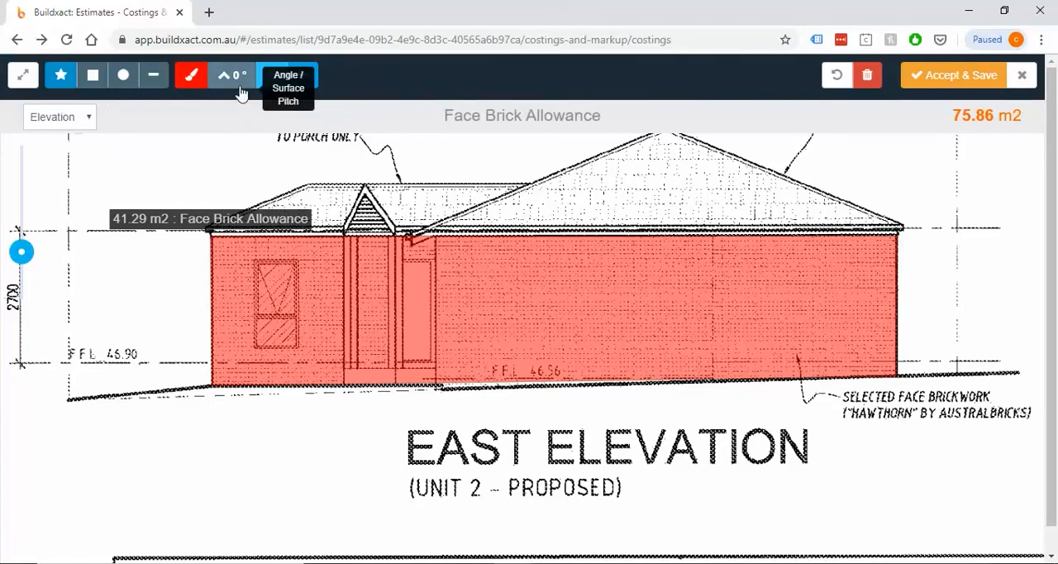
left_click(92, 79)
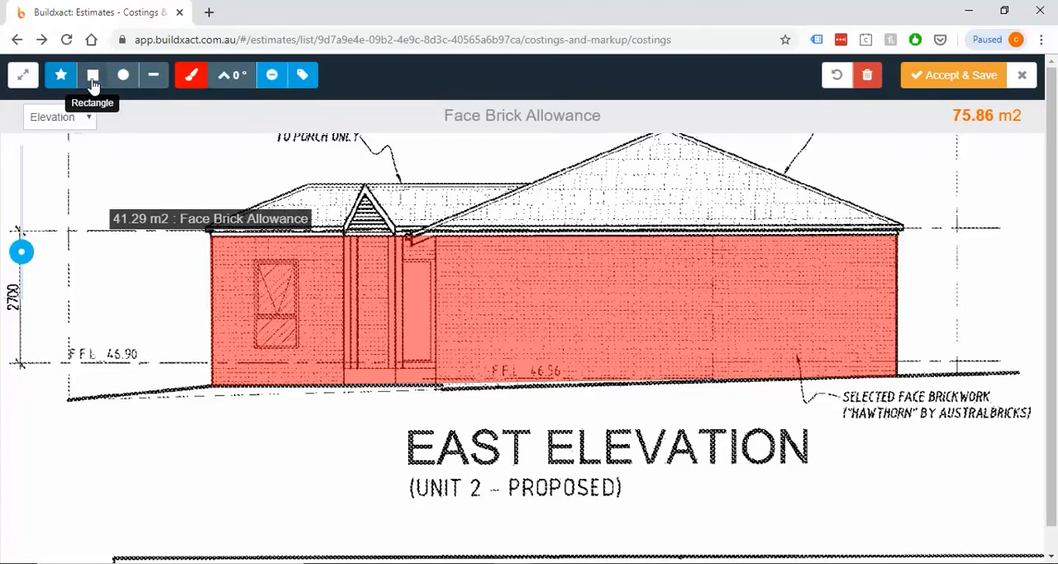
left_click(256, 262)
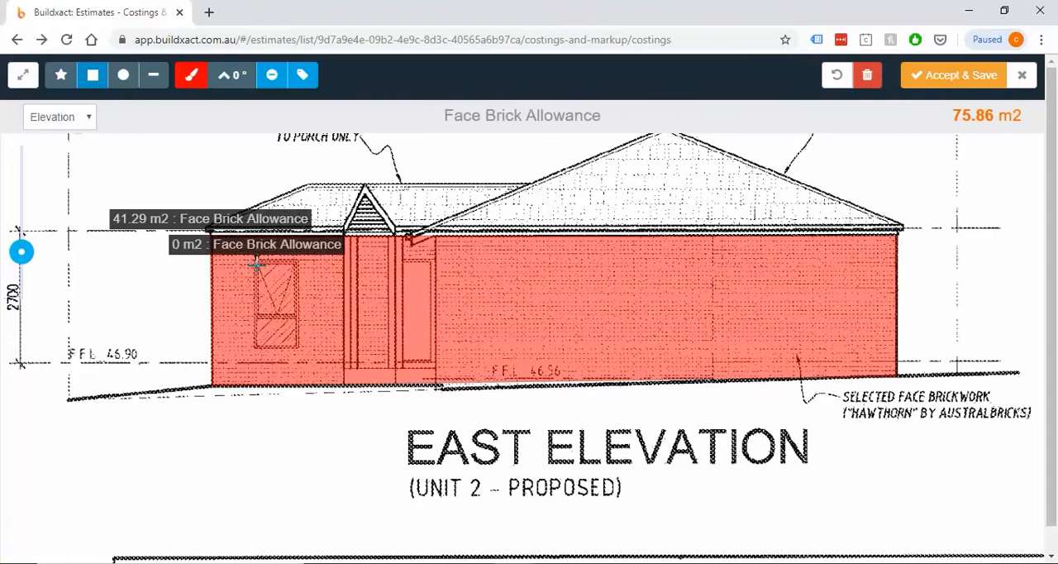
mouse_move(257, 262)
left_mouse_down()
mouse_move(345, 397)
mouse_move(296, 337)
mouse_move(332, 376)
mouse_move(295, 347)
mouse_move(305, 342)
left_mouse_up()
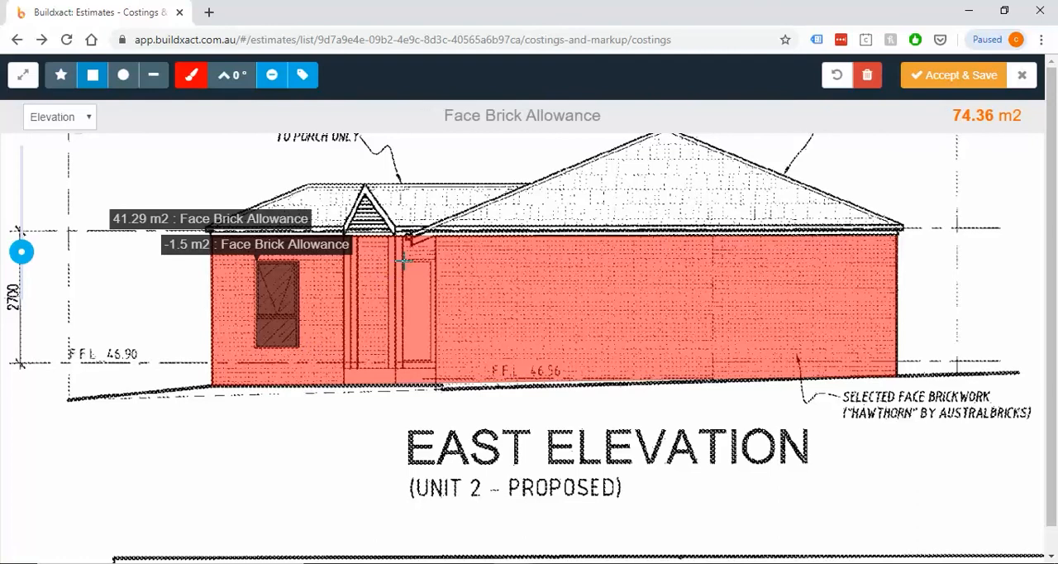
left_click_drag(401, 261, 433, 362)
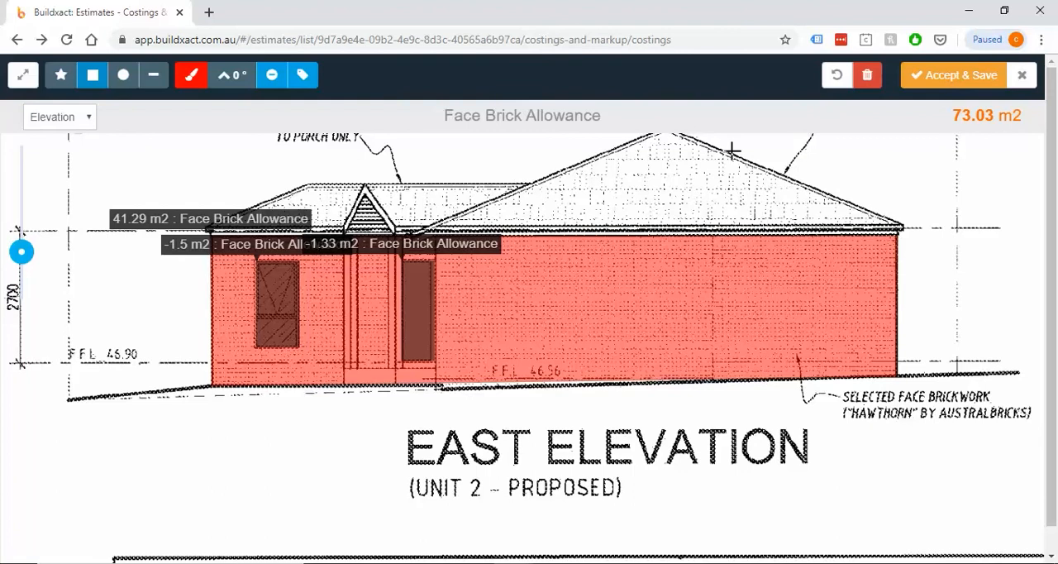
left_click_drag(953, 115, 1023, 113)
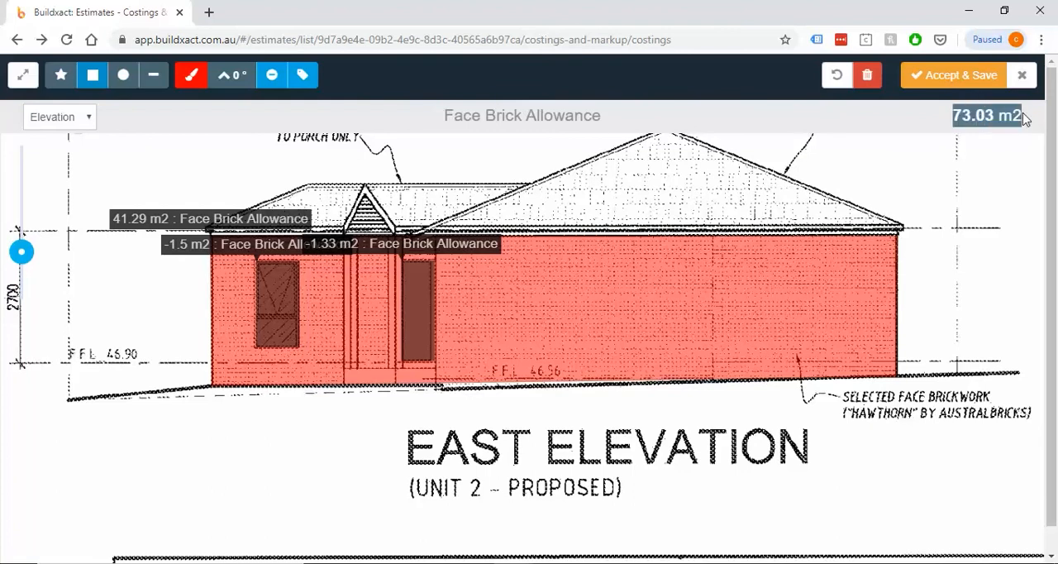
Deduct rectangles over the north elevation's three windows, about 1.62, 3.09 and 3.16 m2, plus the door and its 0.55 m2 side window
left_click_drag(694, 181, 488, 333)
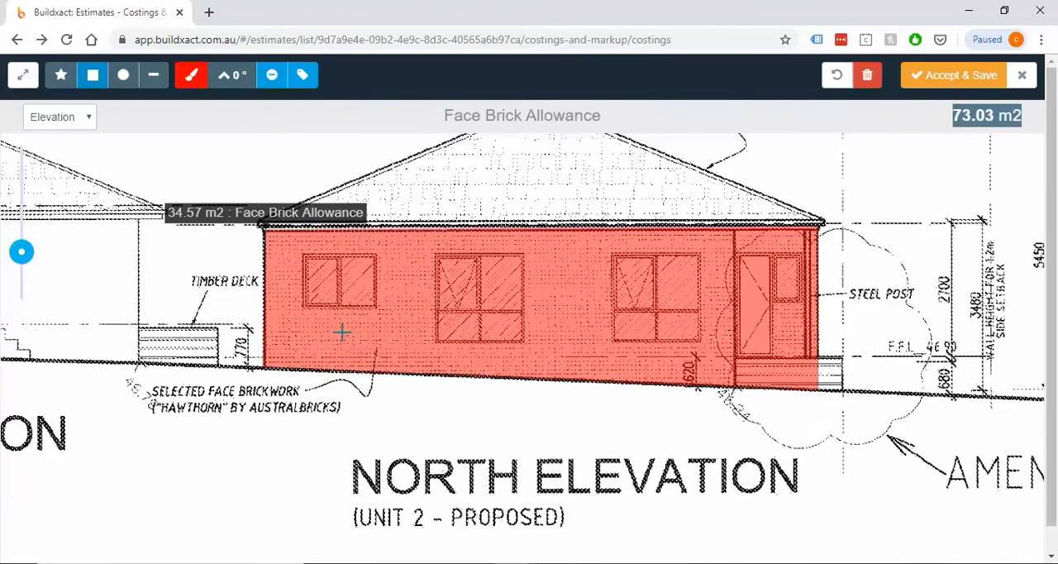
left_click_drag(303, 253, 377, 309)
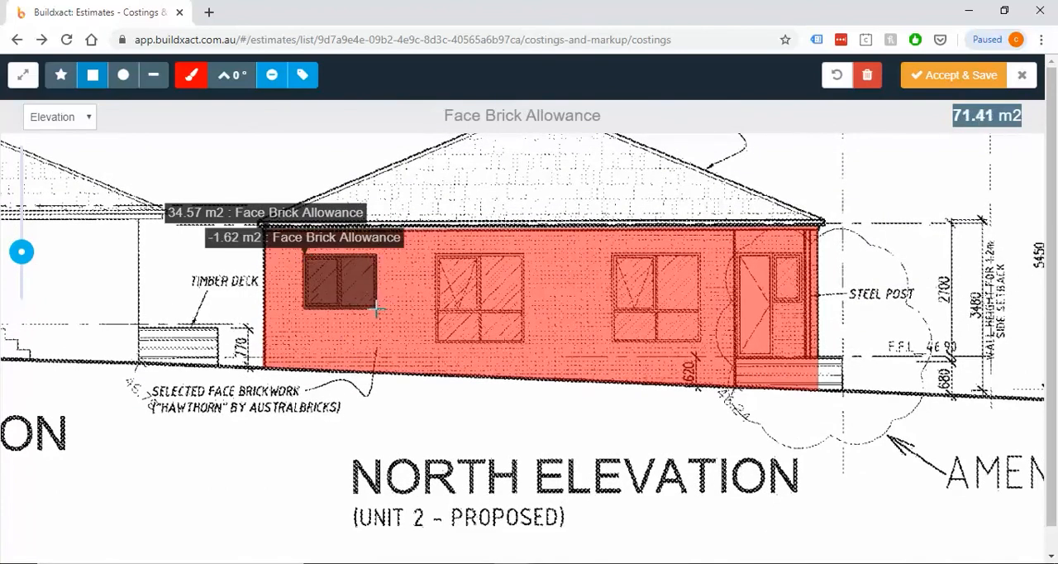
left_click_drag(437, 255, 524, 340)
left_click_drag(612, 253, 701, 342)
left_click_drag(736, 253, 772, 358)
left_click_drag(772, 254, 802, 301)
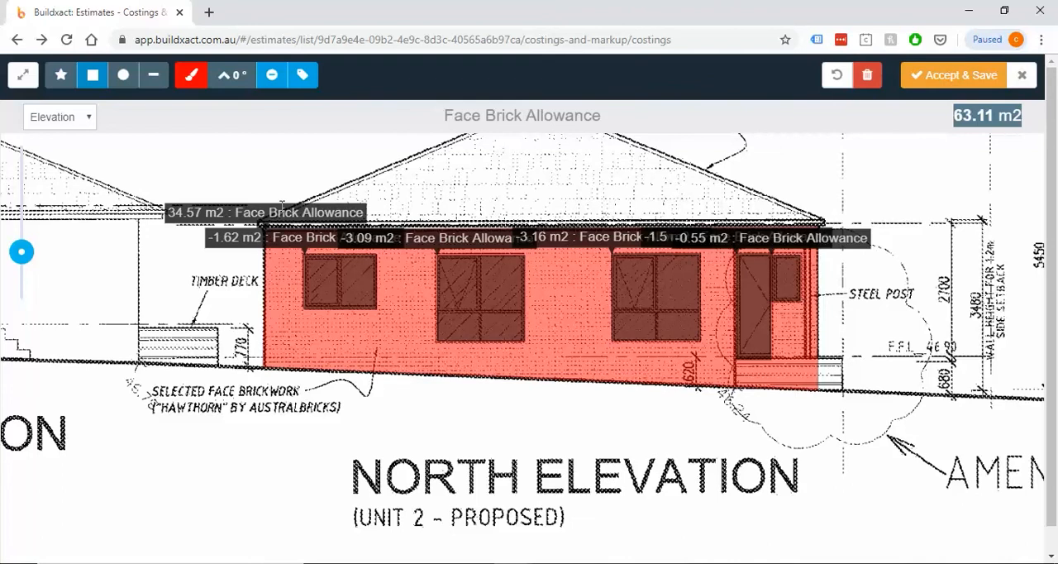
Check the north wall shape's edit options, then accept and save the take-off as the Face Brick Allowance quantity
left_click(211, 214)
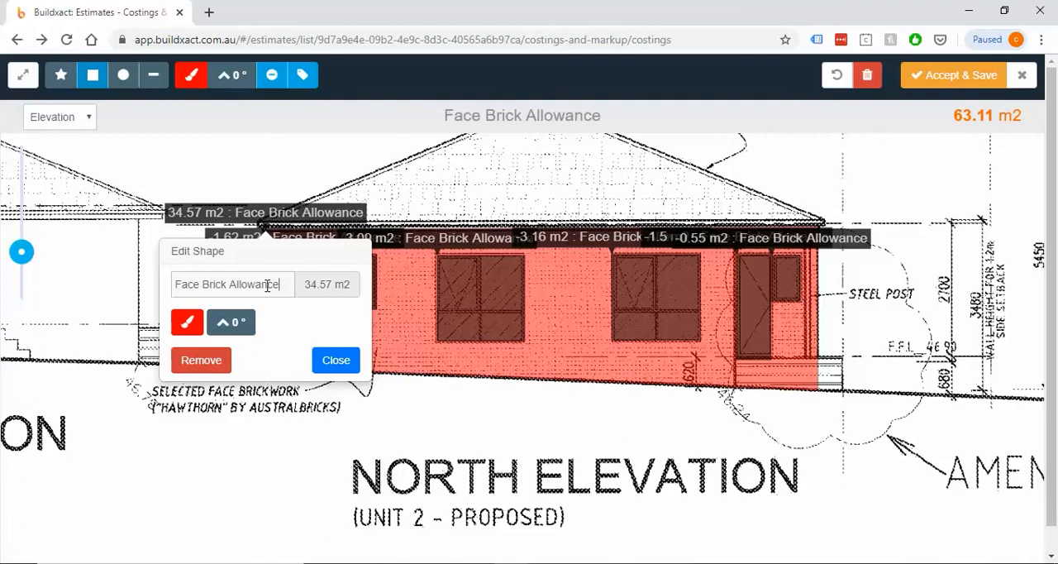
left_click(336, 359)
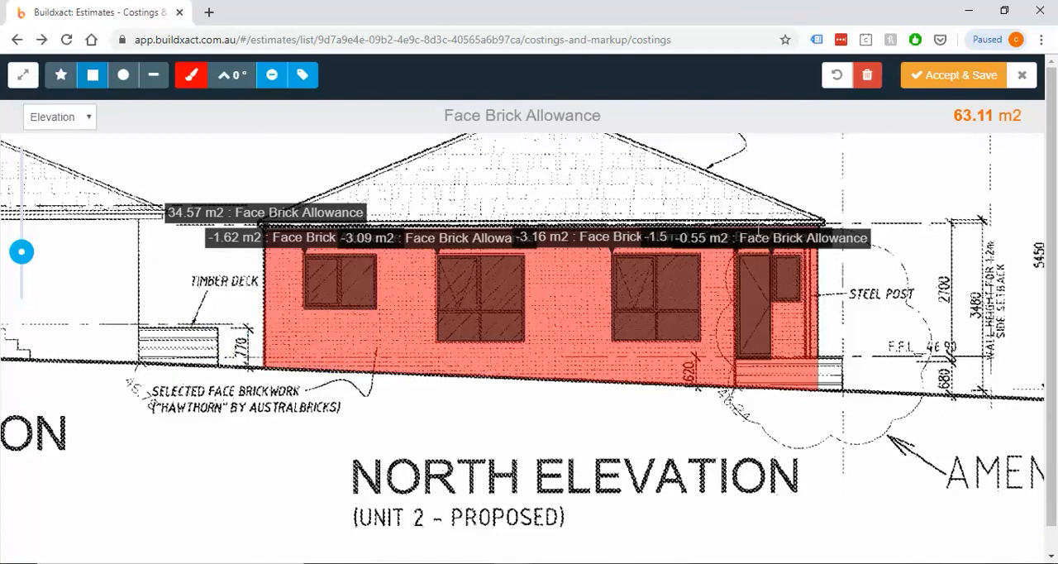
left_click(961, 76)
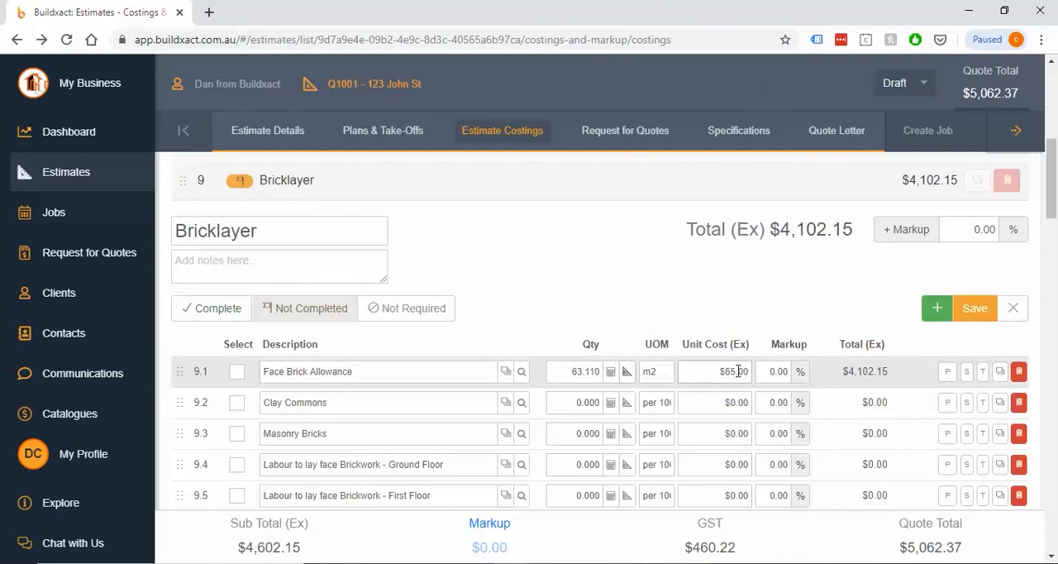
left_click_drag(843, 372, 891, 376)
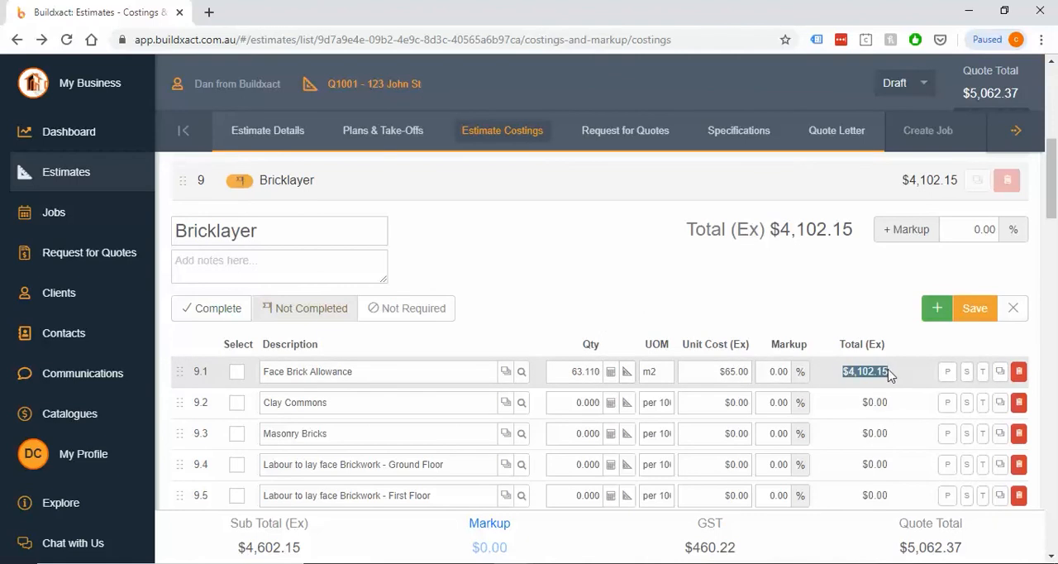